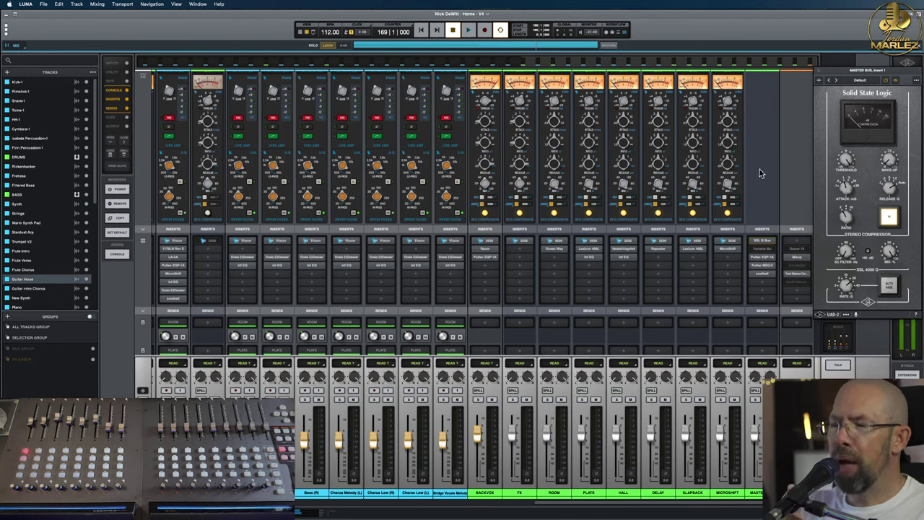
Step: Open the Manley Variable Mu compressor from the master bus inserts and place its window over the middle of the mixer
{"action": "mouse_move", "coordinate": [758, 254]}
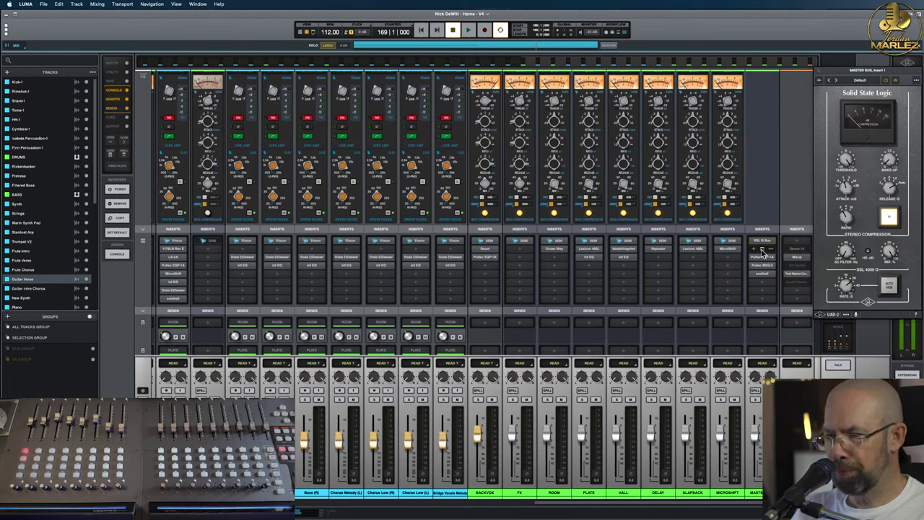
{"action": "left_click", "coordinate": [762, 251]}
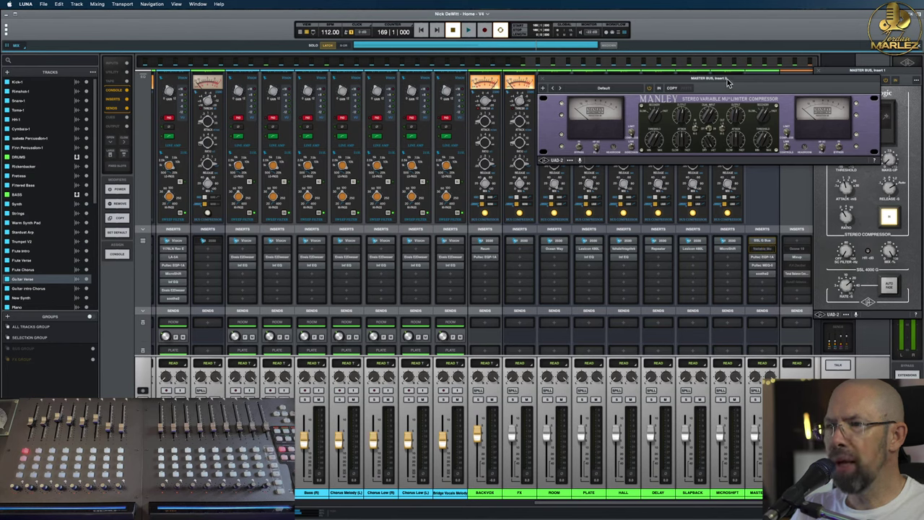
{"action": "left_click_drag", "start_coordinate": [727, 81], "coordinate": [536, 118]}
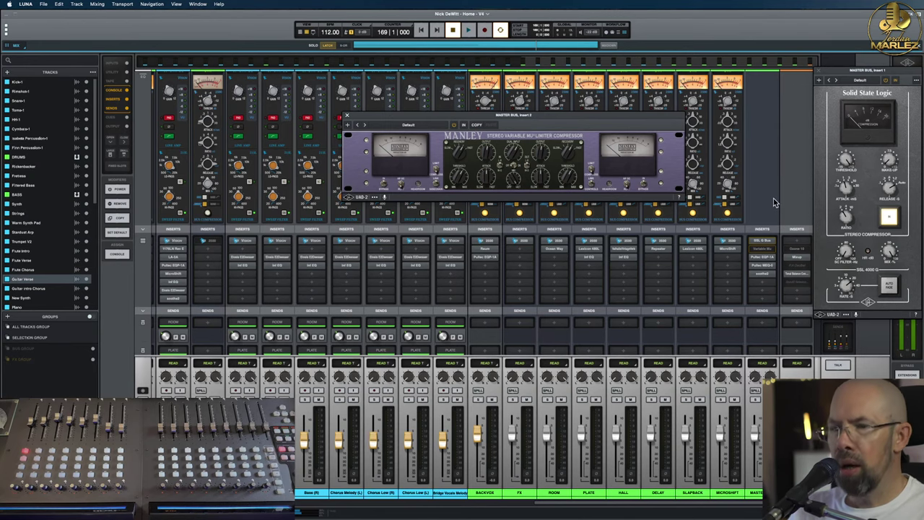
Step: Check the Chorus3 position in the timeline, return to the mixer and audition the mix through the SSL bus compressor
{"action": "key", "text": "super+equal"}
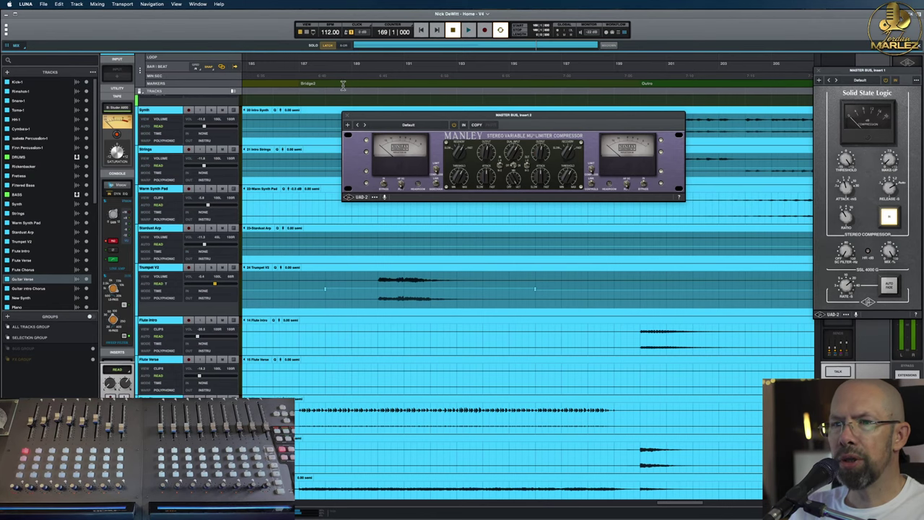
{"action": "scroll", "coordinate": [343, 85], "scroll_direction": "left", "scroll_amount": 10}
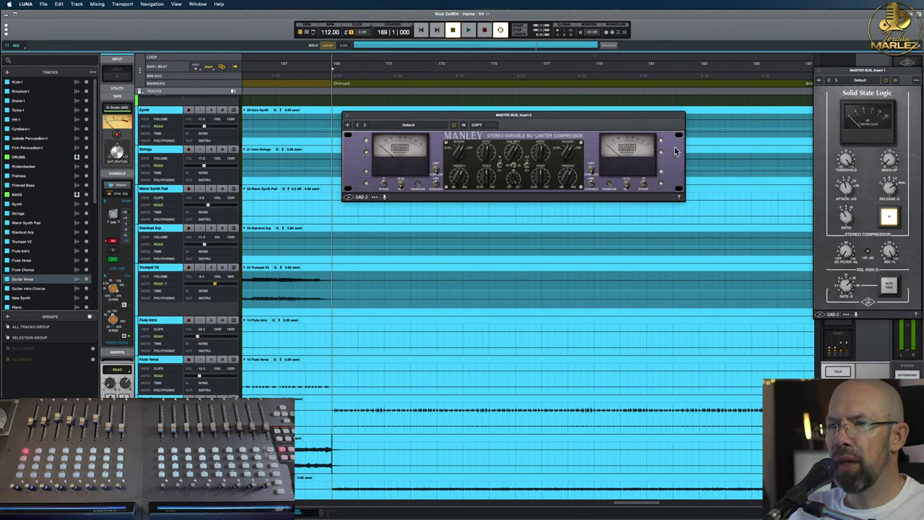
{"action": "key", "text": "super+equal"}
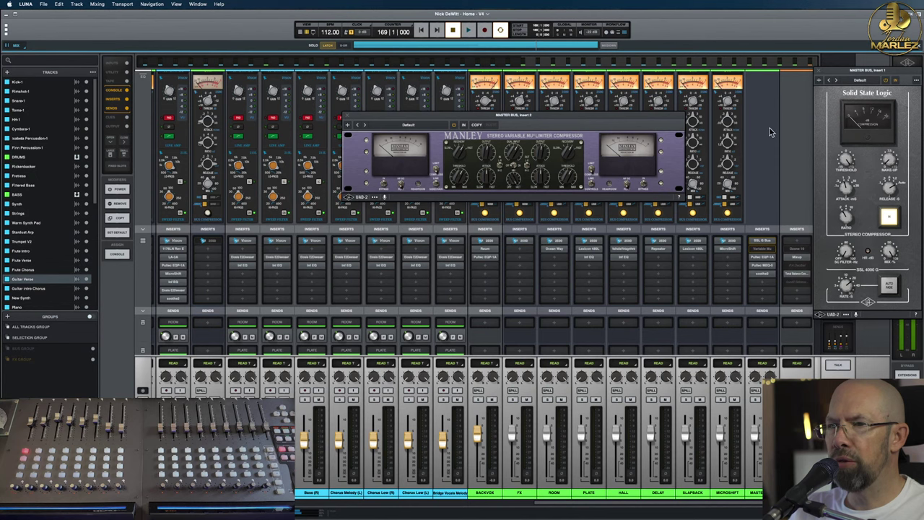
{"action": "key", "text": "space"}
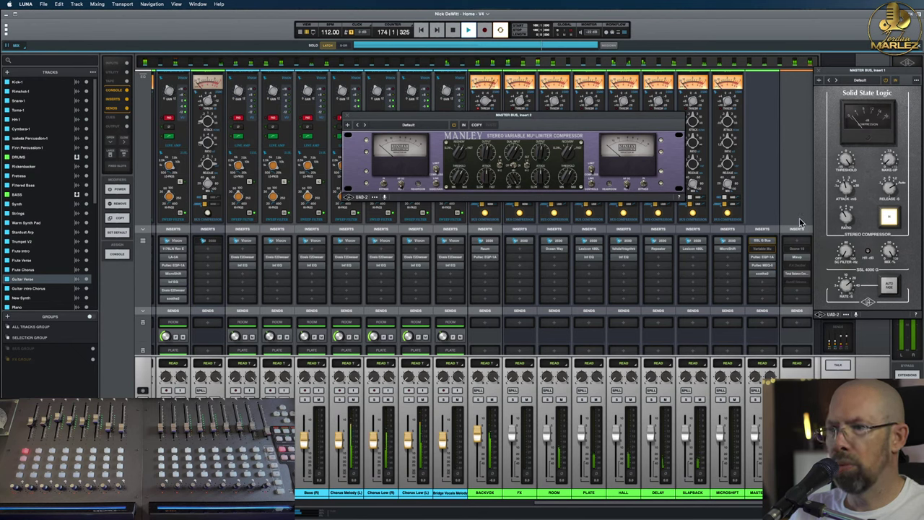
{"action": "key", "text": "space"}
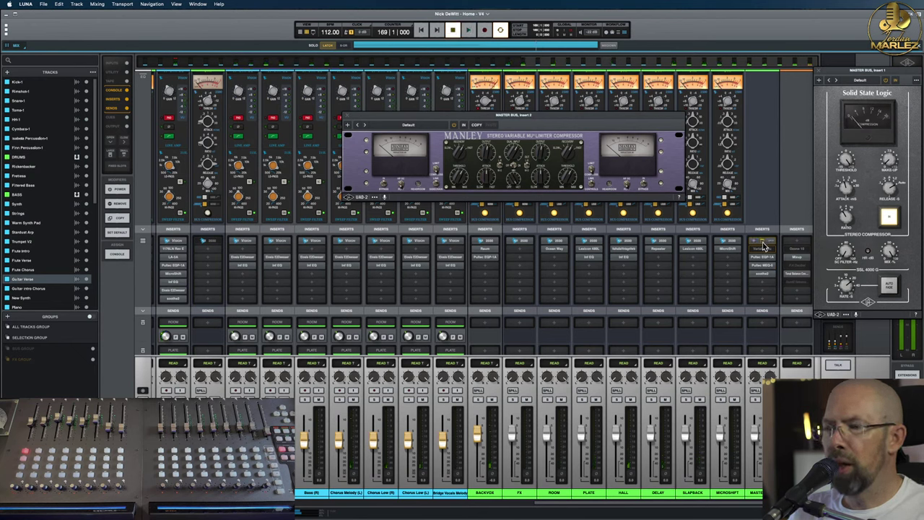
Step: Bypass the SSL G Bus compressor, enable the Manley Variable Mu on the master bus instead and audition the mix
{"action": "left_click", "coordinate": [764, 244]}
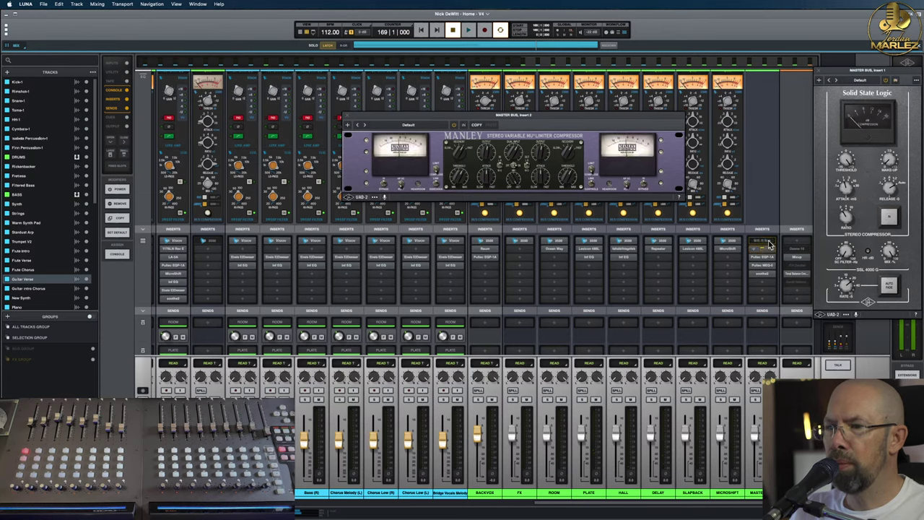
{"action": "key", "text": "space"}
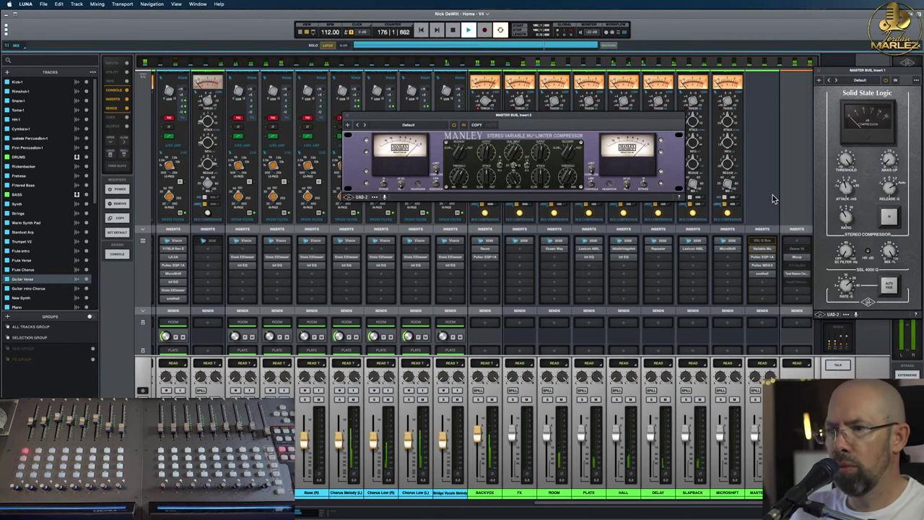
{"action": "key", "text": "space"}
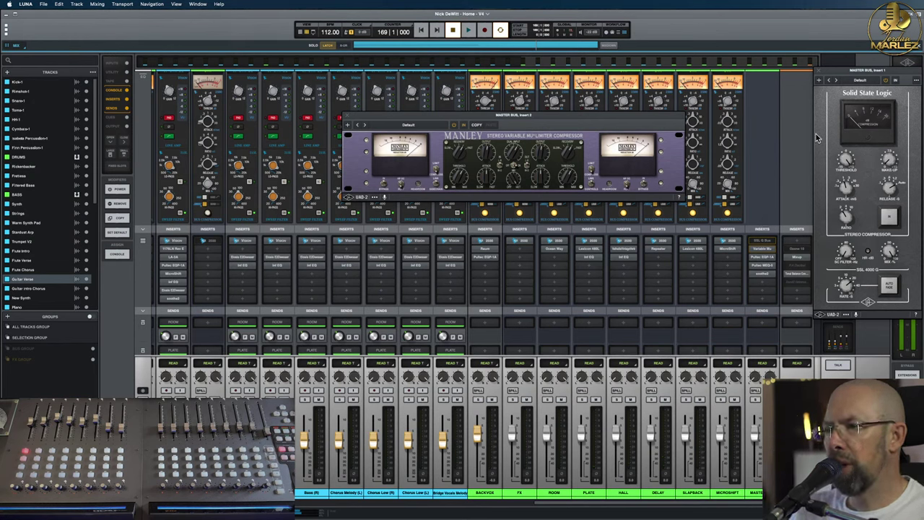
{"action": "left_click", "coordinate": [821, 75]}
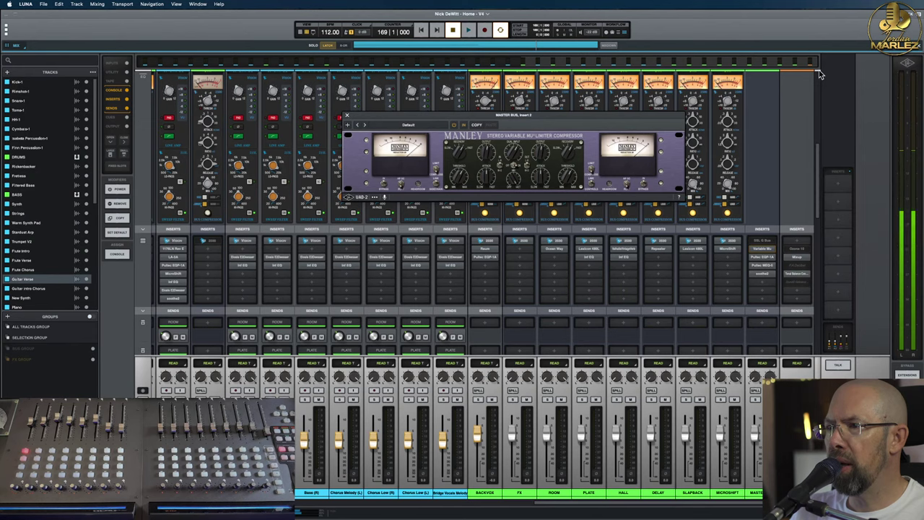
{"action": "left_click", "coordinate": [346, 117]}
Step: Open soothe2 on the master bus and examine its frequency reduction during playback with the Mastering Jordan preset
{"action": "left_click", "coordinate": [758, 274]}
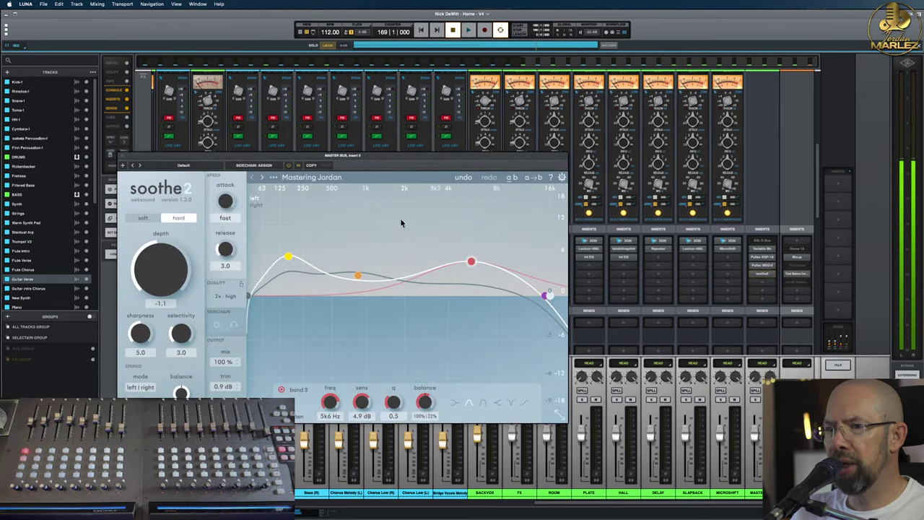
{"action": "left_click_drag", "start_coordinate": [393, 159], "coordinate": [407, 108]}
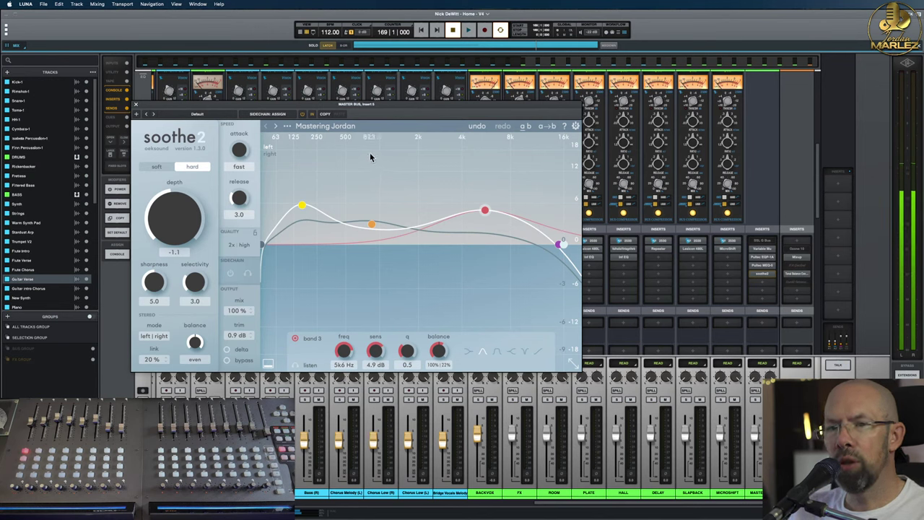
{"action": "key", "text": "space"}
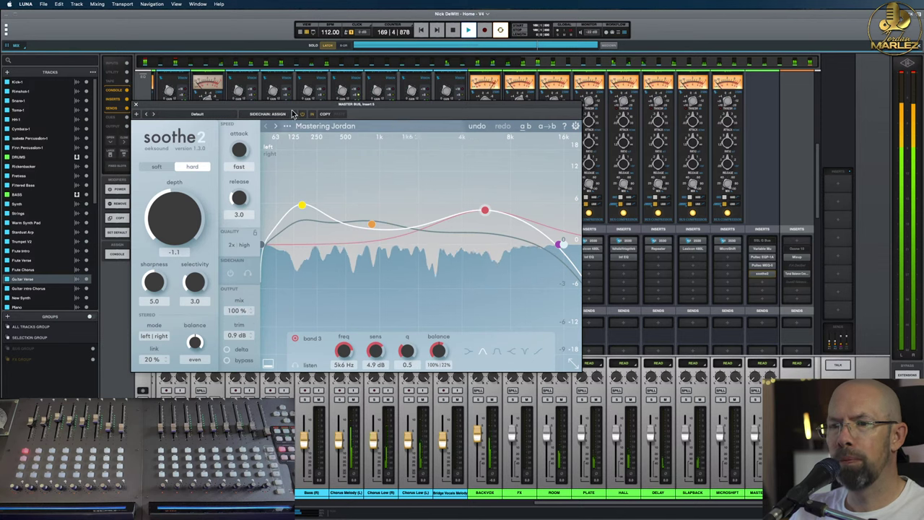
{"action": "key", "text": "space"}
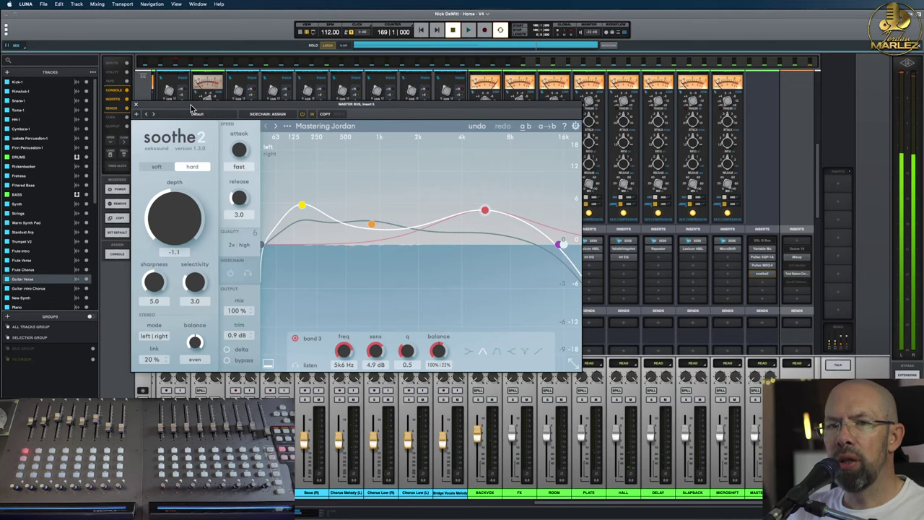
{"action": "left_click_drag", "start_coordinate": [192, 109], "coordinate": [251, 108]}
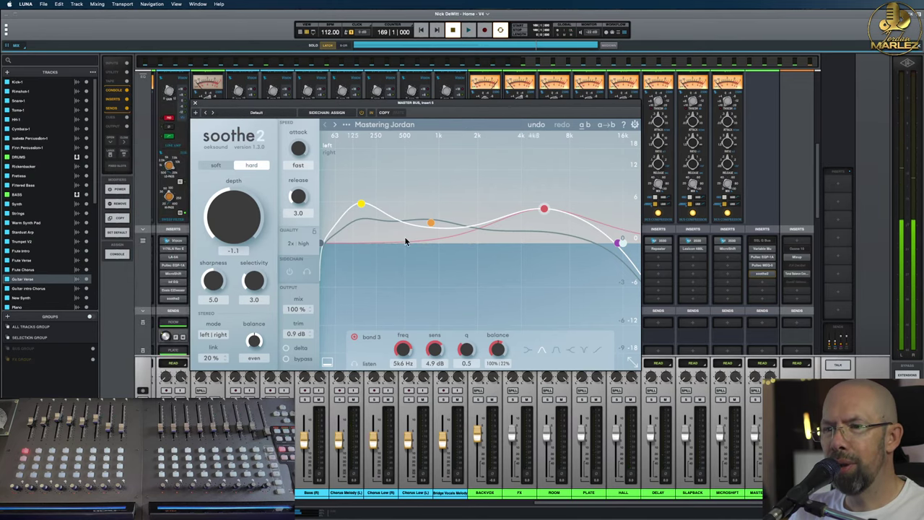
{"action": "left_click", "coordinate": [196, 107]}
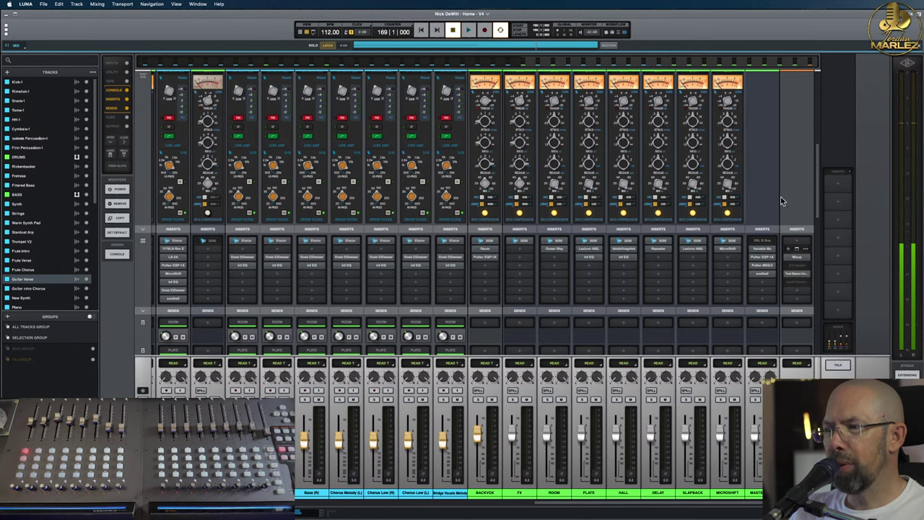
Step: Open Ozone from the MAIN channel's inserts and take its processing out of bypass
{"action": "left_click", "coordinate": [794, 248]}
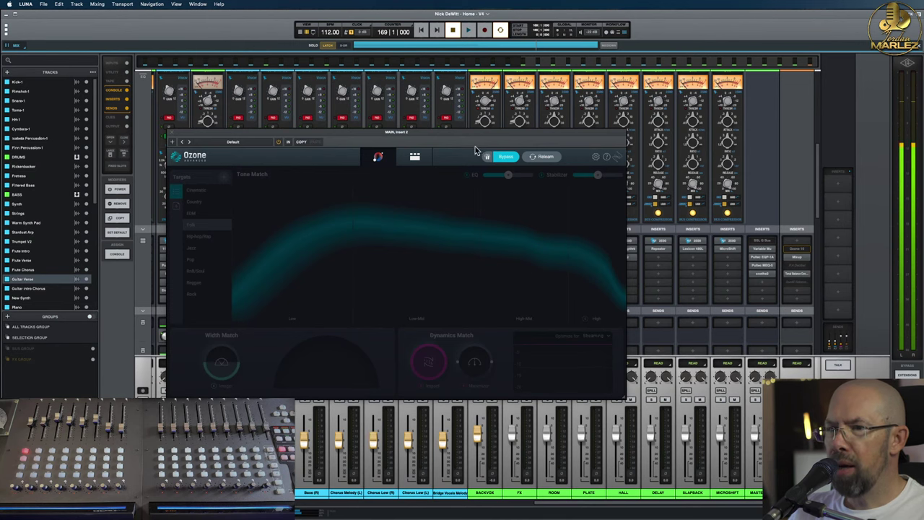
{"action": "left_click_drag", "start_coordinate": [466, 139], "coordinate": [477, 92]}
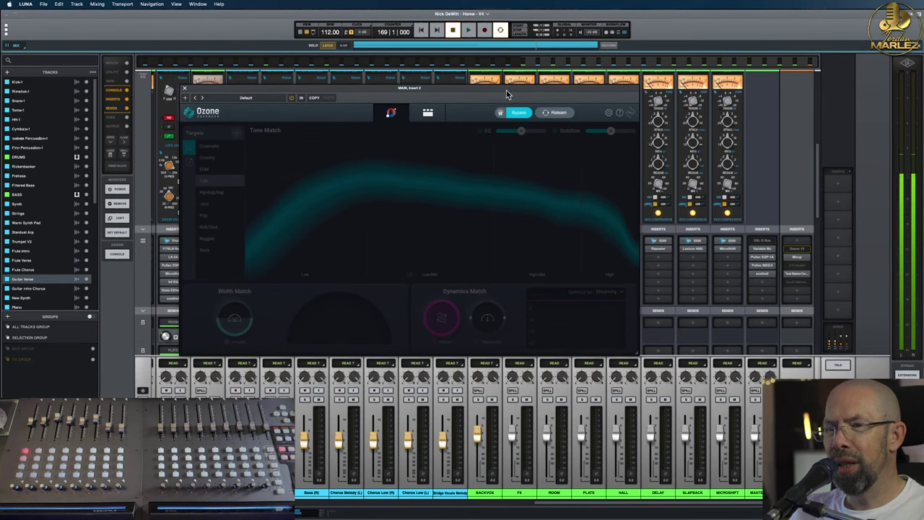
{"action": "left_click", "coordinate": [516, 117]}
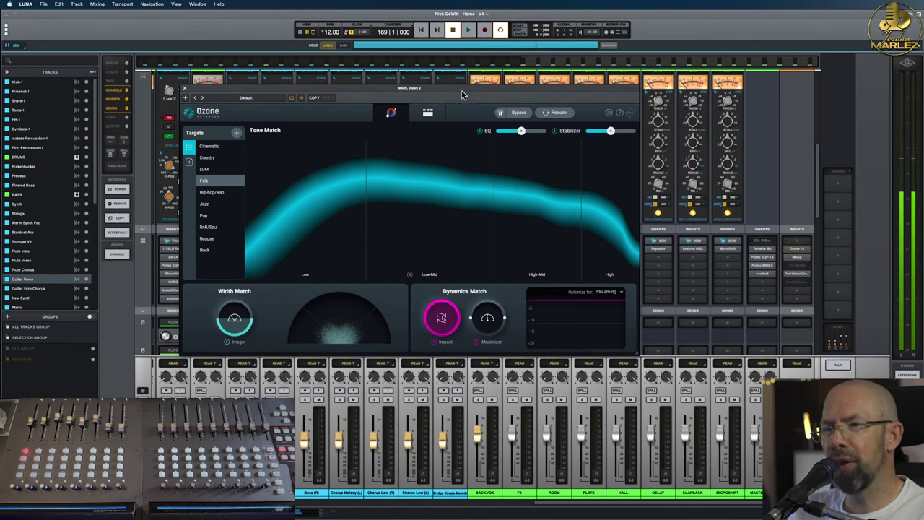
Step: Play the mix and compare Ozone's Rock, Pop, RnB/Soul, Reggae and Folk targets, settling on Pop
{"action": "key", "text": "space"}
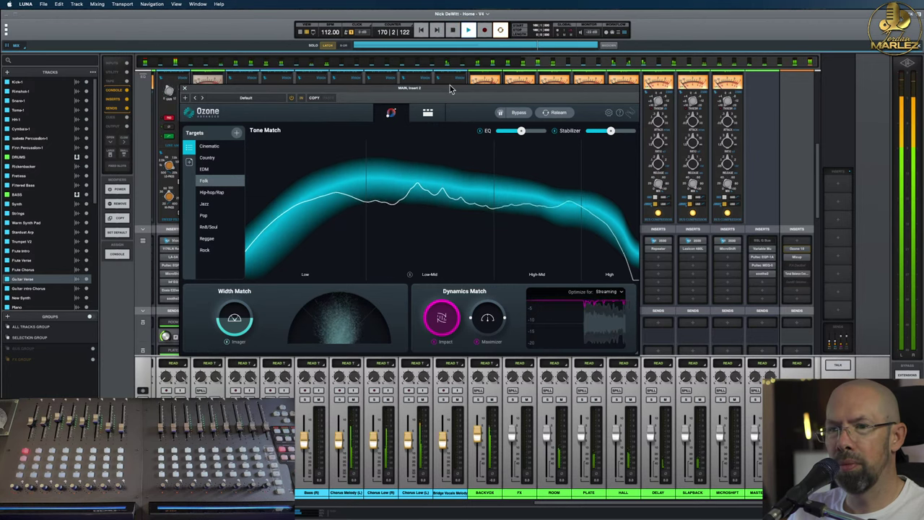
{"action": "left_click", "coordinate": [205, 249]}
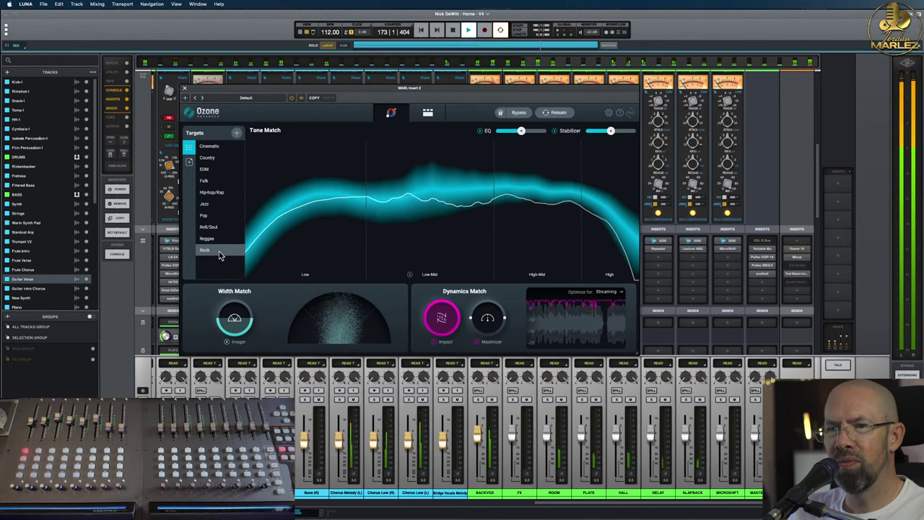
{"action": "left_click", "coordinate": [223, 218]}
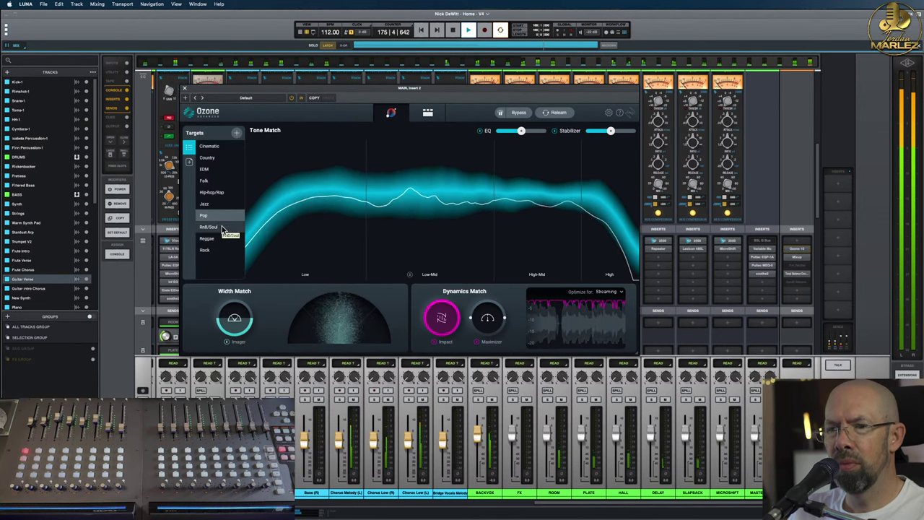
{"action": "left_click", "coordinate": [222, 229]}
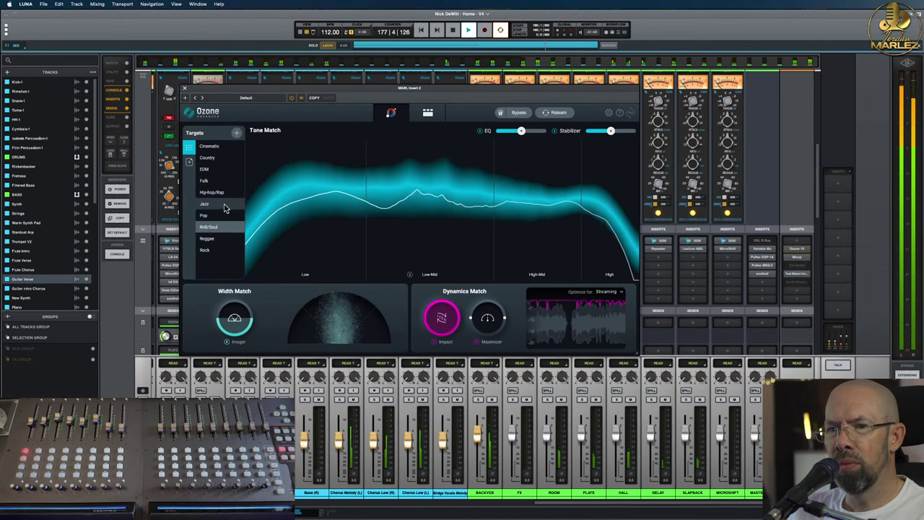
{"action": "left_click", "coordinate": [226, 239]}
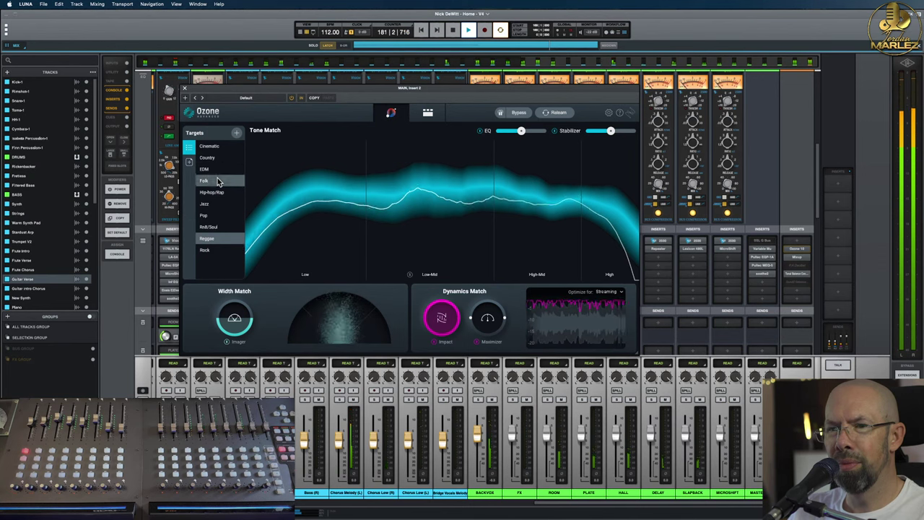
{"action": "left_click", "coordinate": [217, 180]}
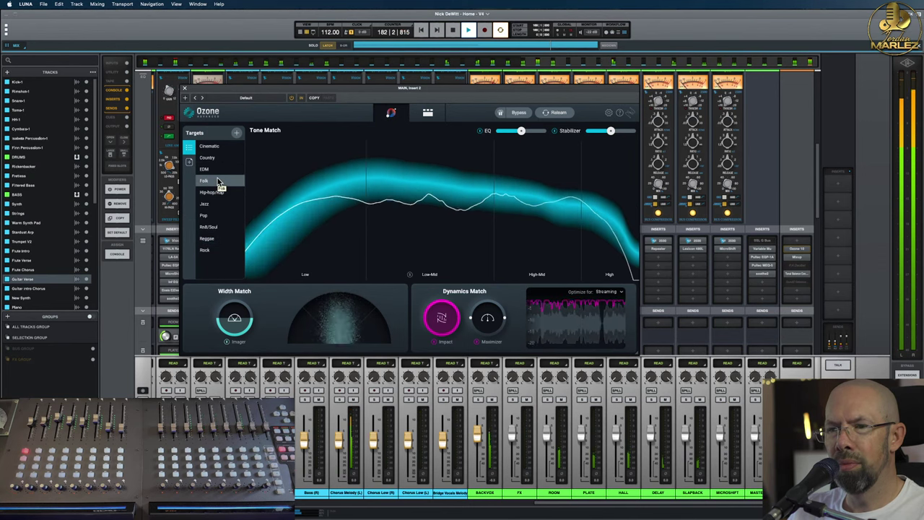
{"action": "left_click", "coordinate": [222, 216]}
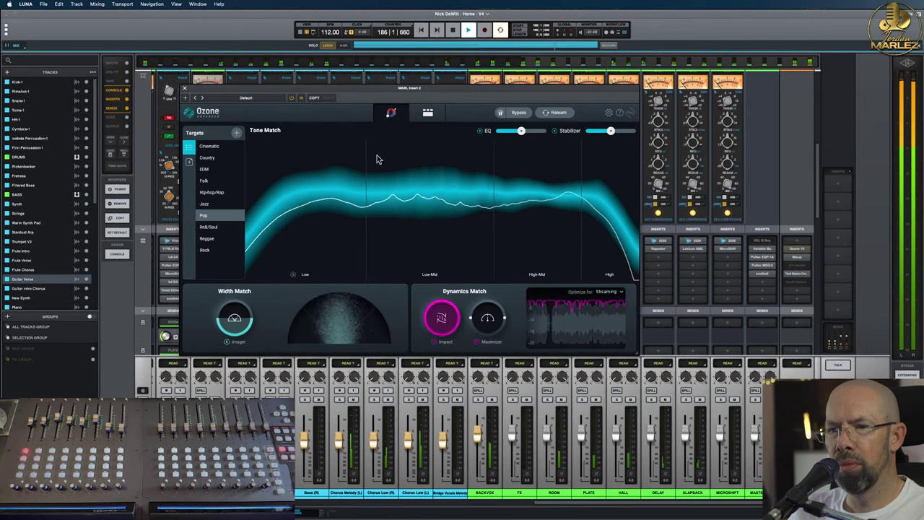
Step: Show Ozone's detailed module chain and reduce the Stabilizer's High band amount to 85
{"action": "left_click", "coordinate": [427, 113]}
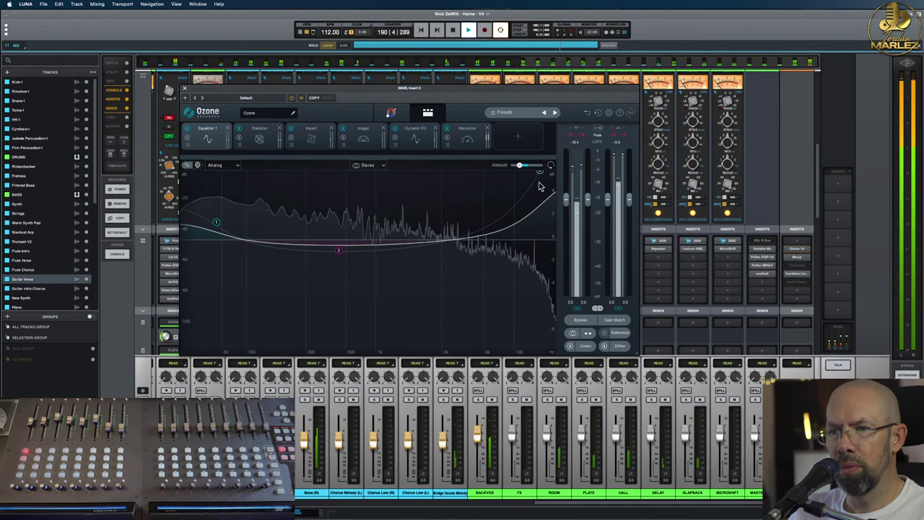
{"action": "left_click", "coordinate": [258, 137]}
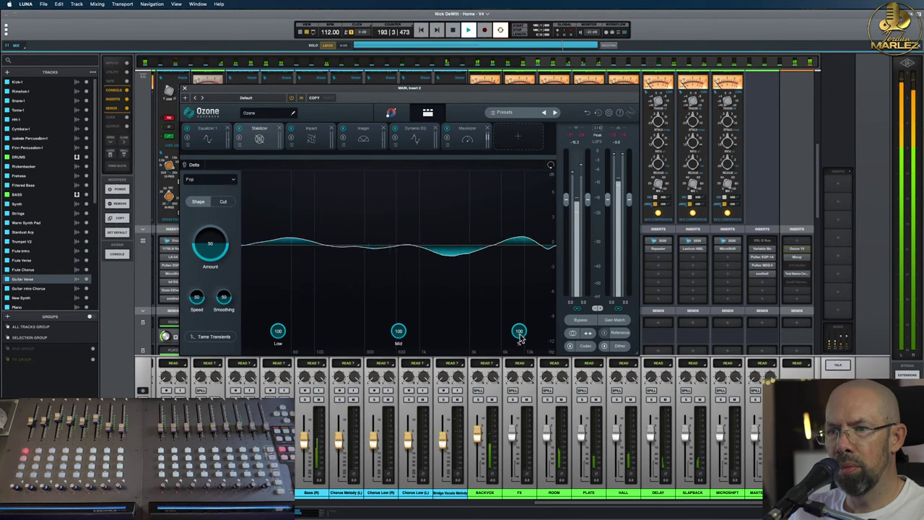
{"action": "left_click_drag", "start_coordinate": [519, 335], "coordinate": [523, 348]}
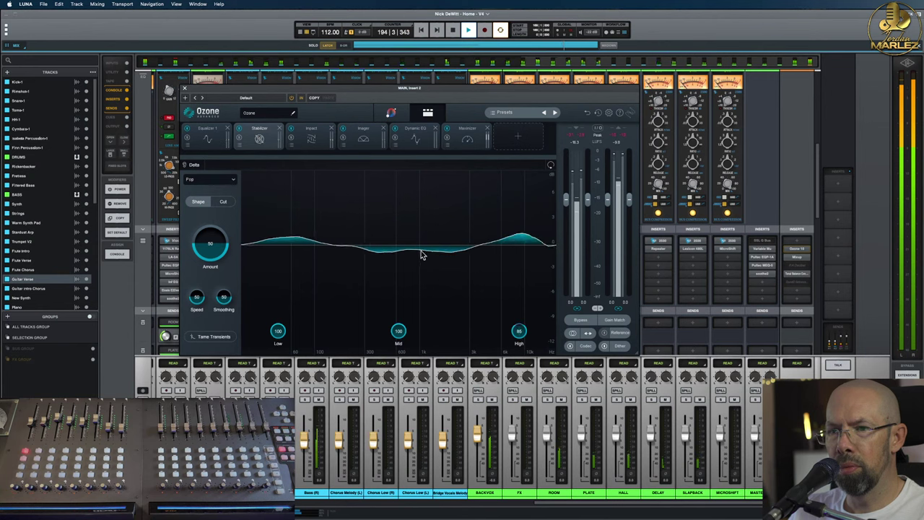
Step: Review the Impact module's settings and reduce Equalizer 1's amount to 33%
{"action": "left_click", "coordinate": [309, 138]}
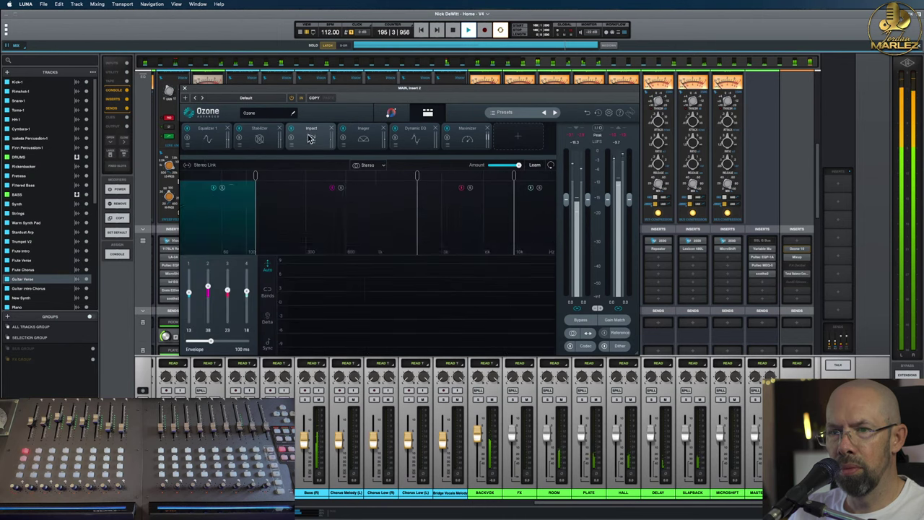
{"action": "left_click", "coordinate": [208, 136]}
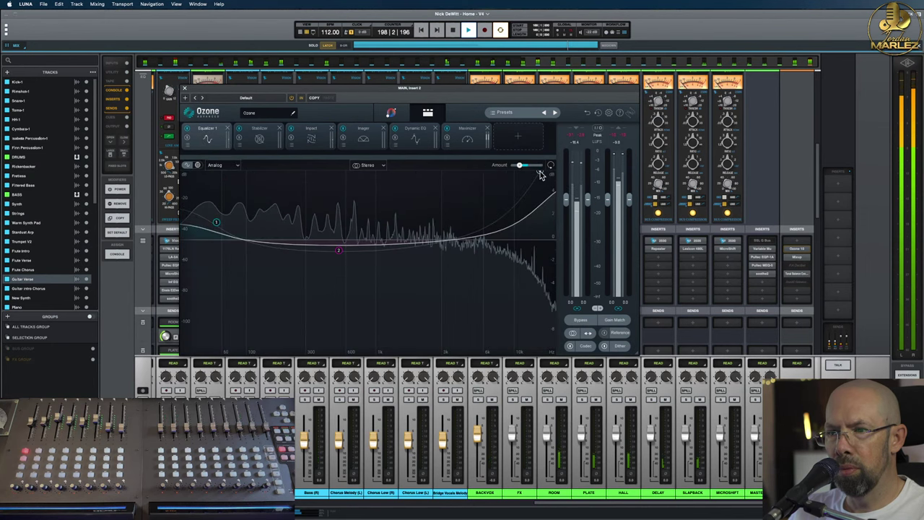
{"action": "mouse_move", "coordinate": [519, 166]}
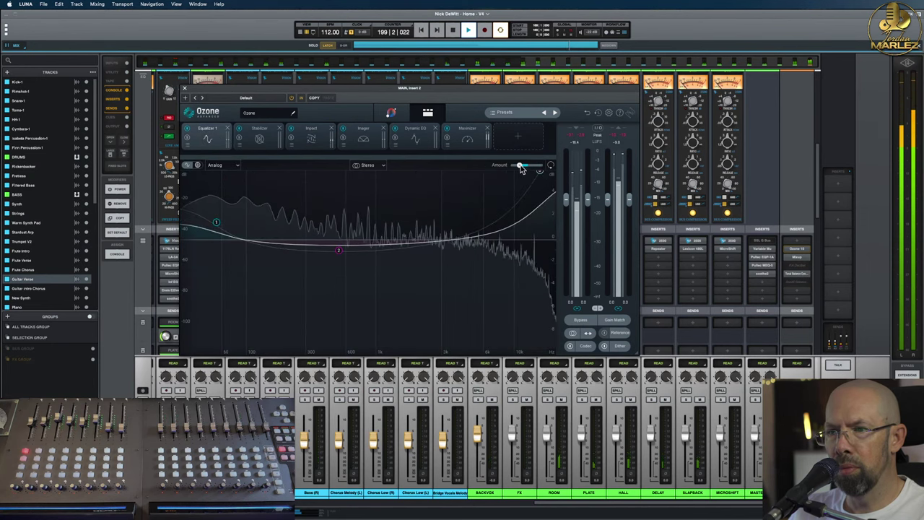
{"action": "left_click_drag", "start_coordinate": [520, 167], "coordinate": [517, 166]}
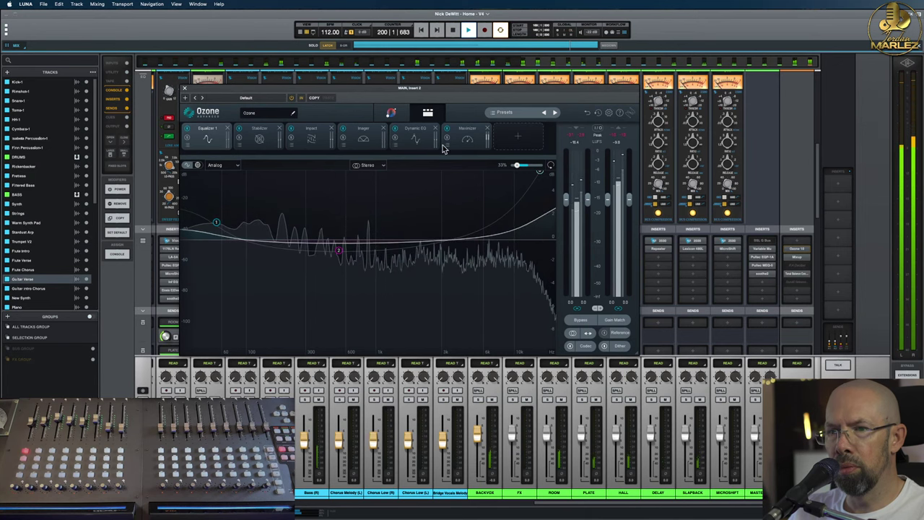
Step: Restart playback and compare the Stabilizer's Cut mode with Shape, settling on Shape
{"action": "key", "text": "space"}
{"action": "key", "text": "space"}
{"action": "left_click", "coordinate": [278, 136]}
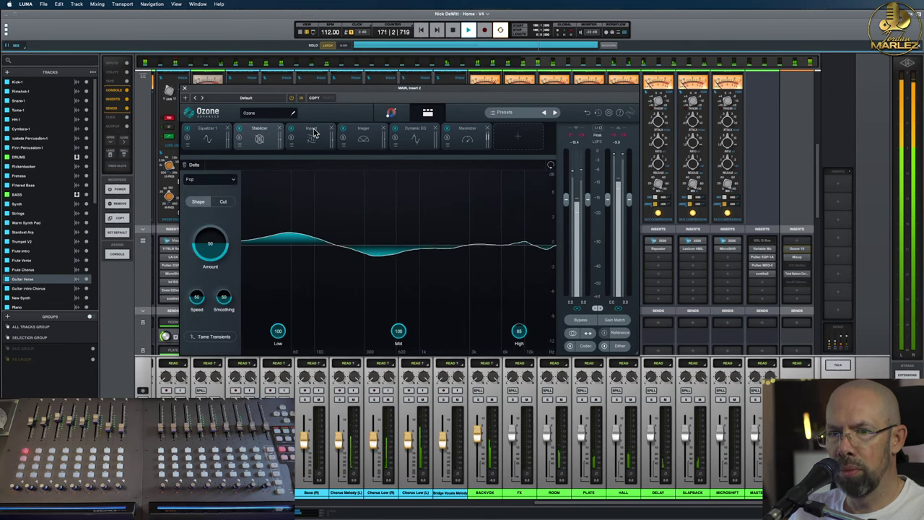
{"action": "left_click", "coordinate": [224, 202]}
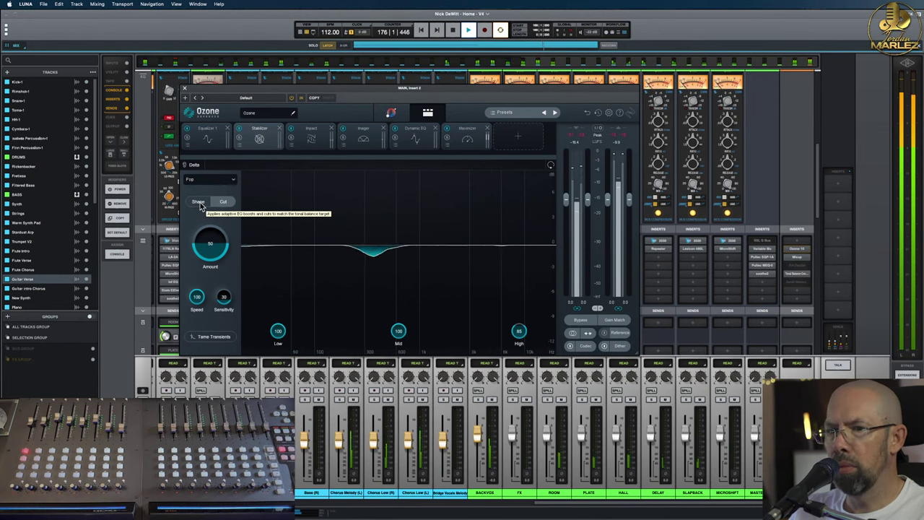
{"action": "left_click", "coordinate": [200, 202]}
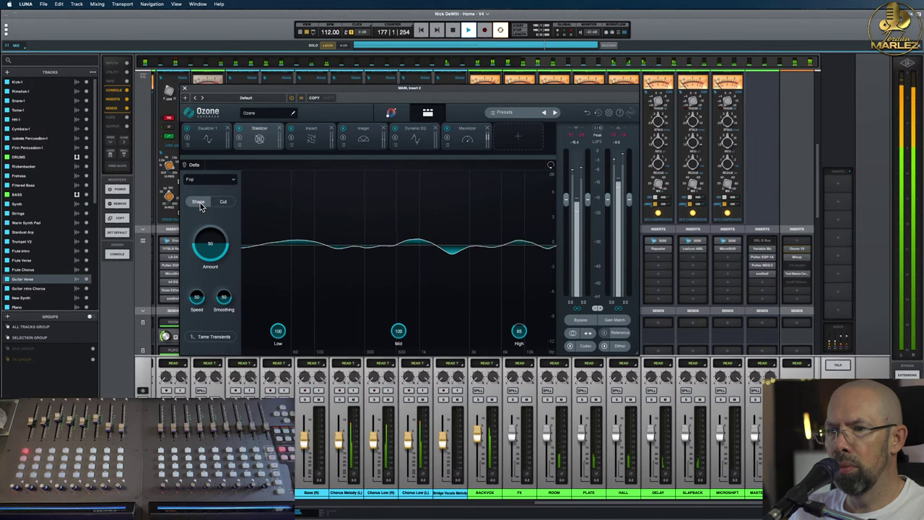
Step: Reduce the Impact module's band 2 amount to 31 and review the Imager and Dynamic EQ settings
{"action": "left_click", "coordinate": [314, 132]}
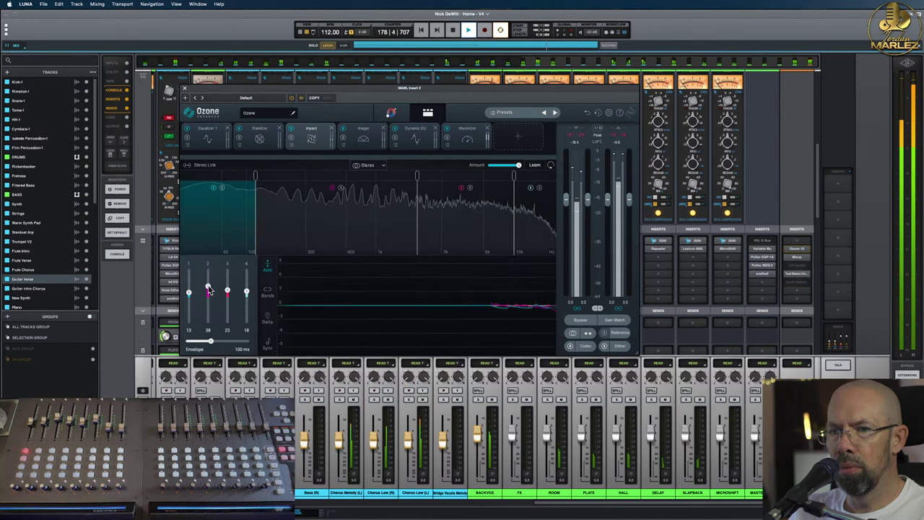
{"action": "left_click_drag", "start_coordinate": [208, 287], "coordinate": [208, 295]}
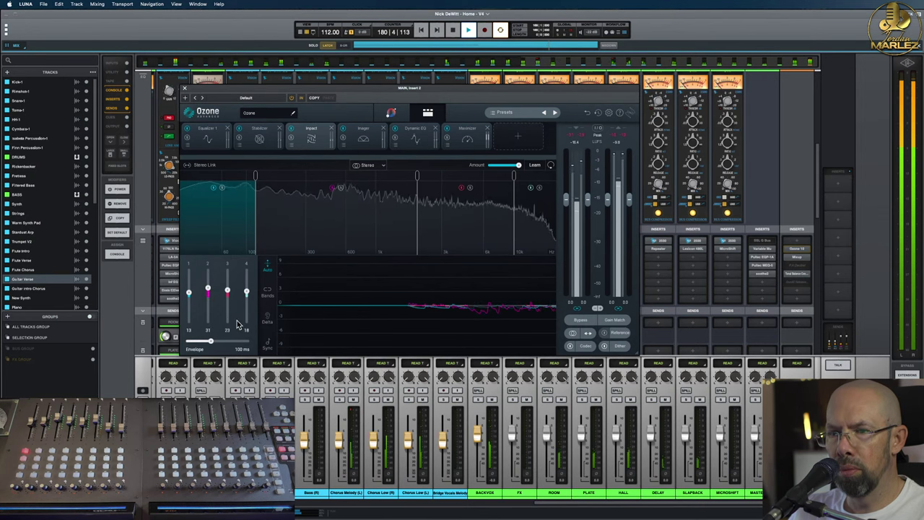
{"action": "left_click", "coordinate": [364, 133]}
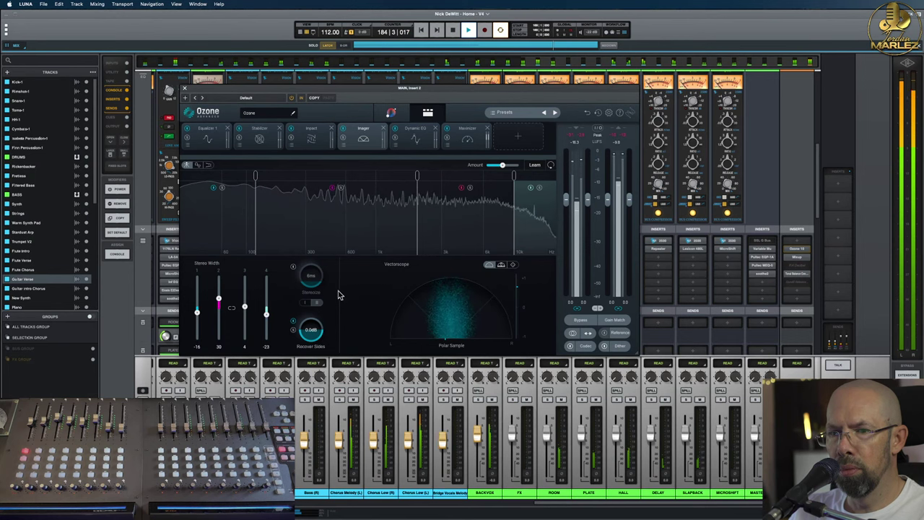
{"action": "left_click", "coordinate": [415, 137]}
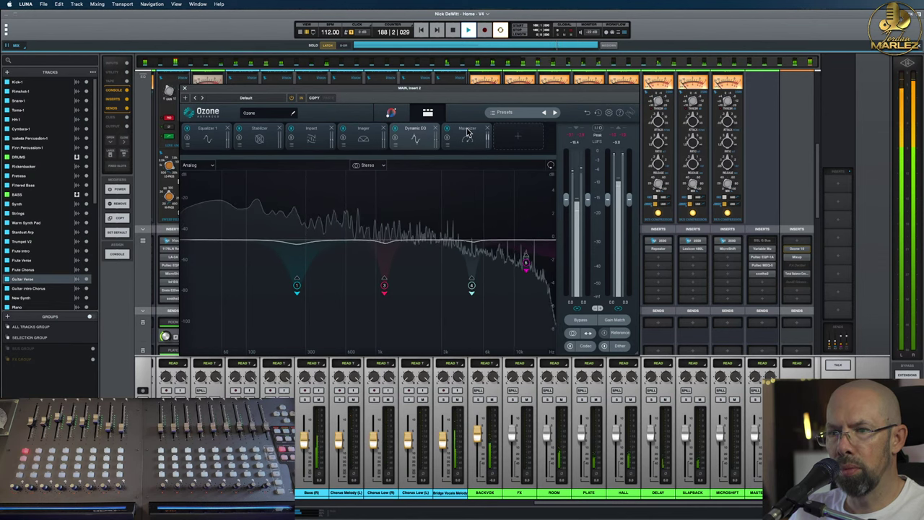
Step: Relearn the Maximizer's threshold for the -11.0 LUFS target while the mix plays, and stop playback
{"action": "left_click", "coordinate": [466, 131]}
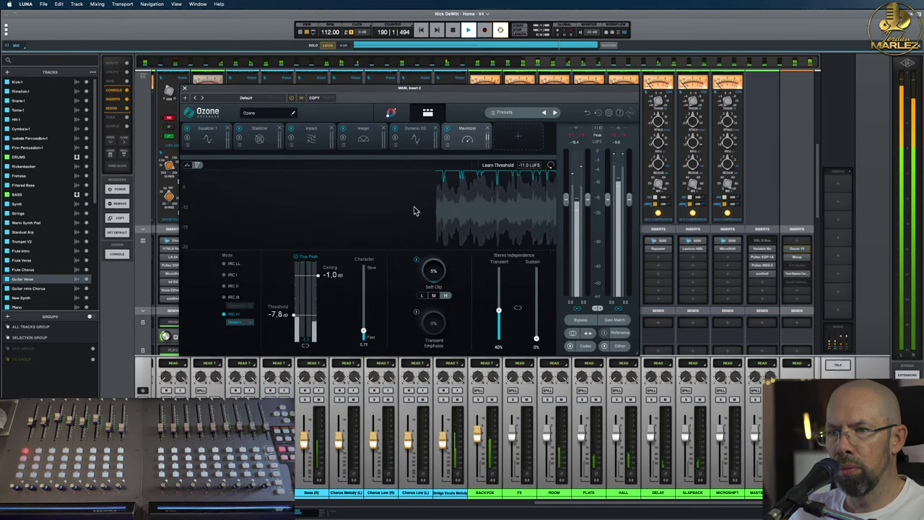
{"action": "key", "text": "space"}
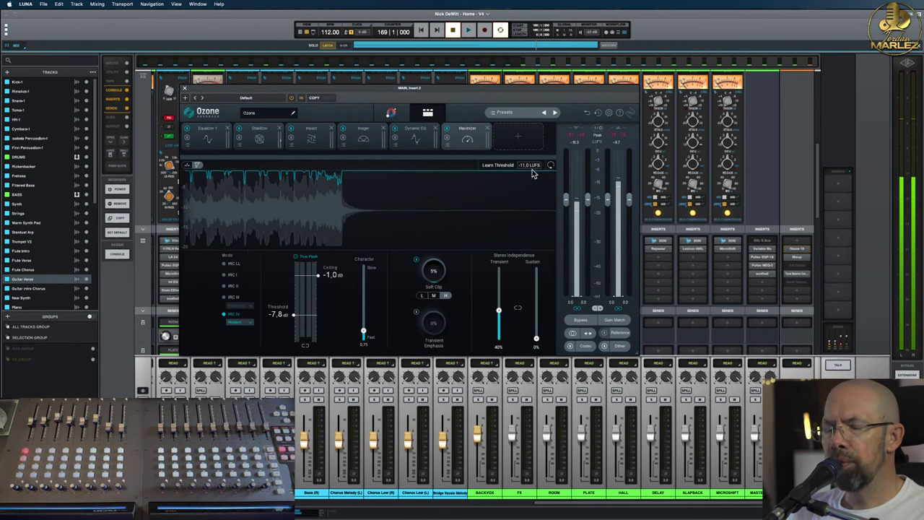
{"action": "key", "text": "space"}
{"action": "left_click", "coordinate": [487, 166]}
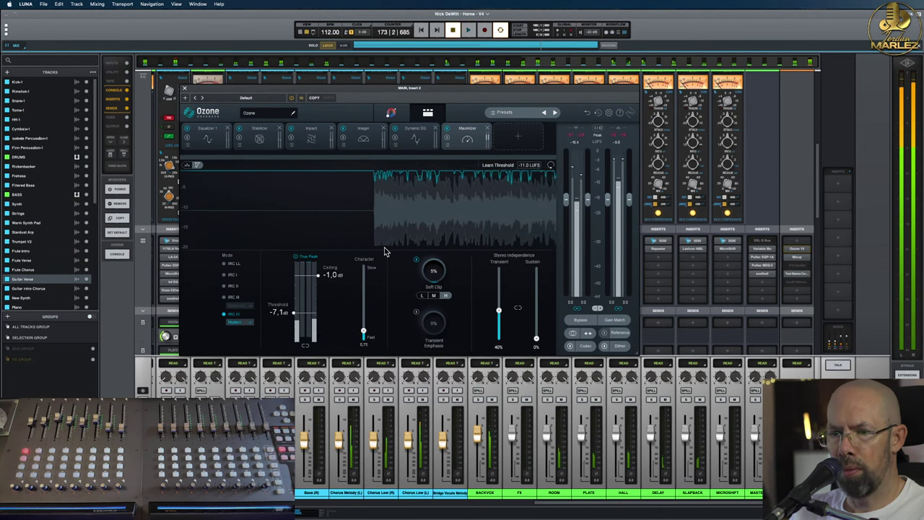
{"action": "key", "text": "space"}
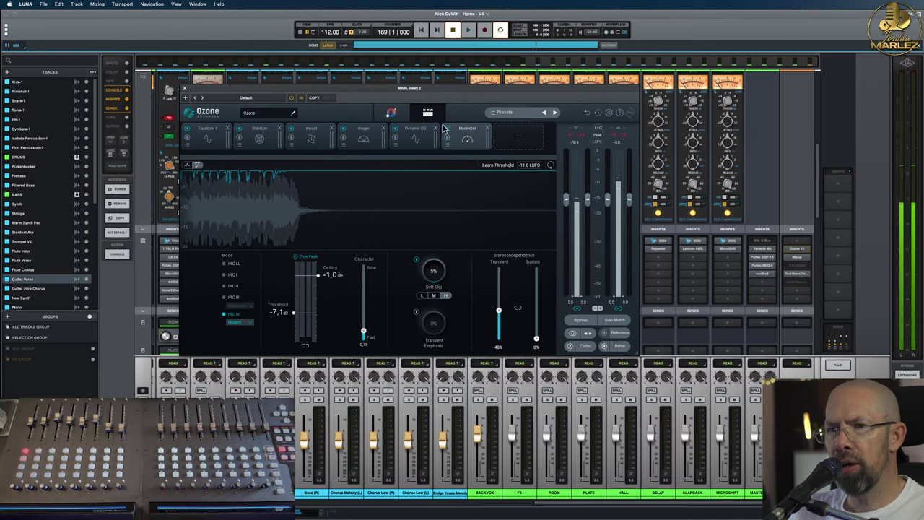
Step: Open Tonal Balance Control from the MAIN channel's inserts and arrange it side by side with Ozone
{"action": "left_click", "coordinate": [799, 278]}
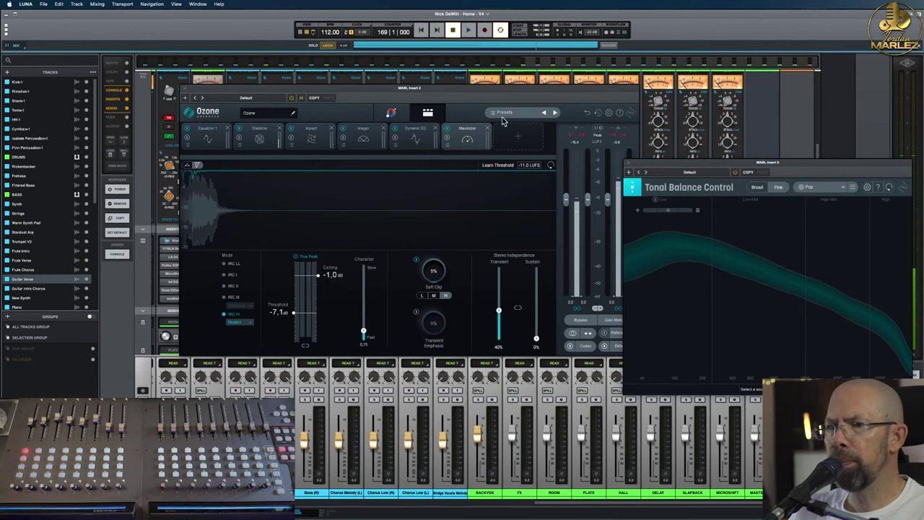
{"action": "left_click_drag", "start_coordinate": [477, 92], "coordinate": [396, 97]}
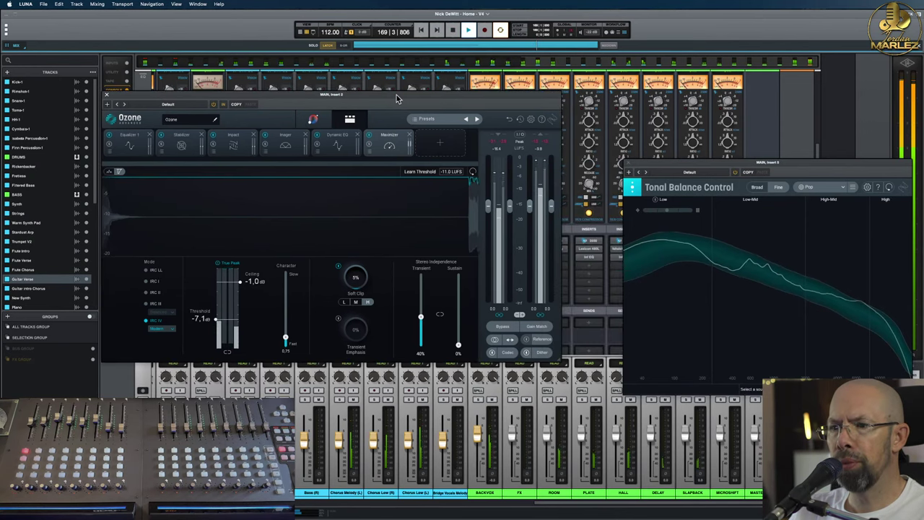
{"action": "left_click_drag", "start_coordinate": [759, 164], "coordinate": [714, 146]}
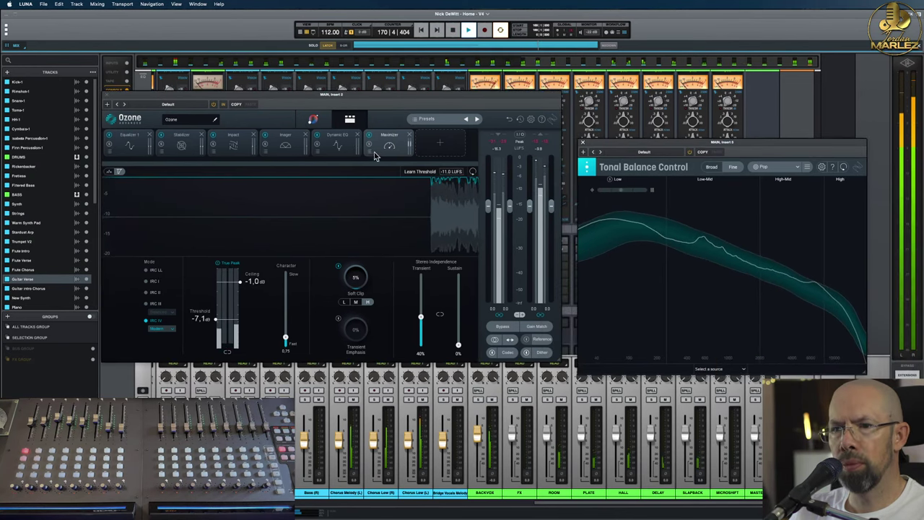
Step: Show Ozone's Dynamic EQ and play the section from bar 79, checking the mix against the Pop tonal balance target
{"action": "left_click", "coordinate": [340, 139]}
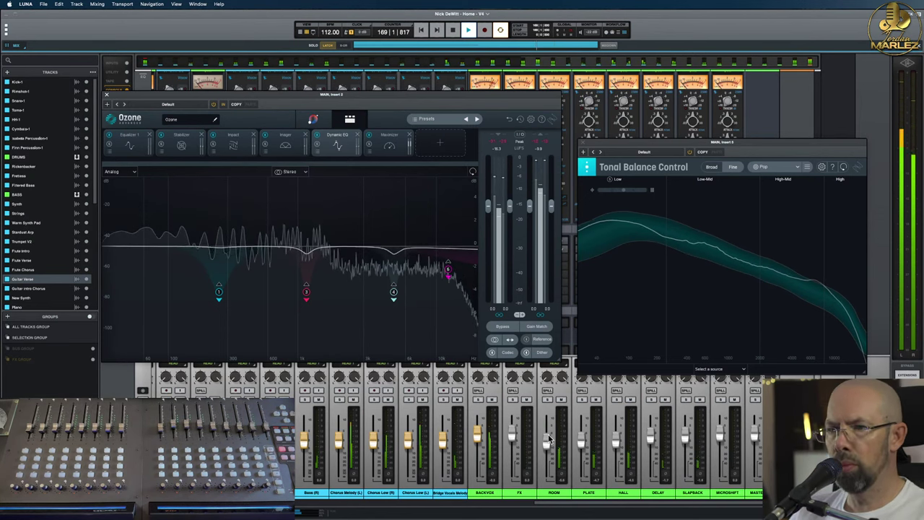
{"action": "key", "text": "space"}
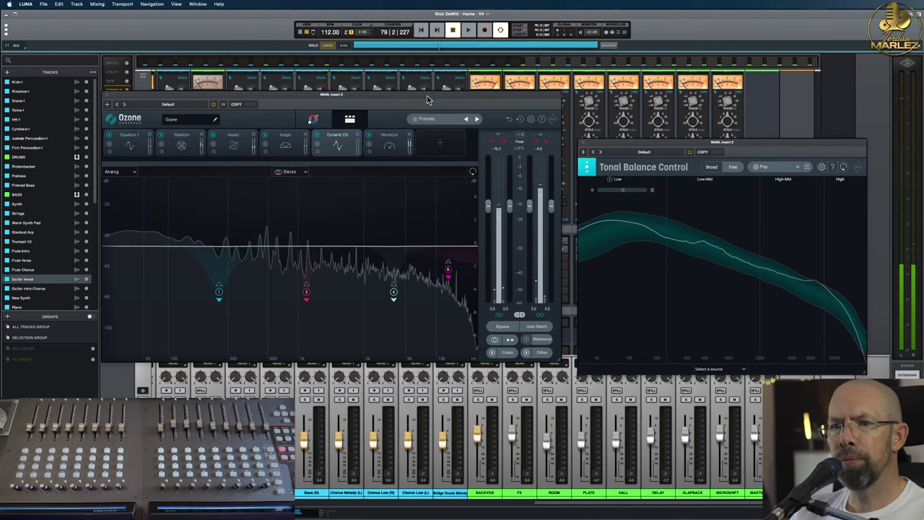
{"action": "key", "text": "space"}
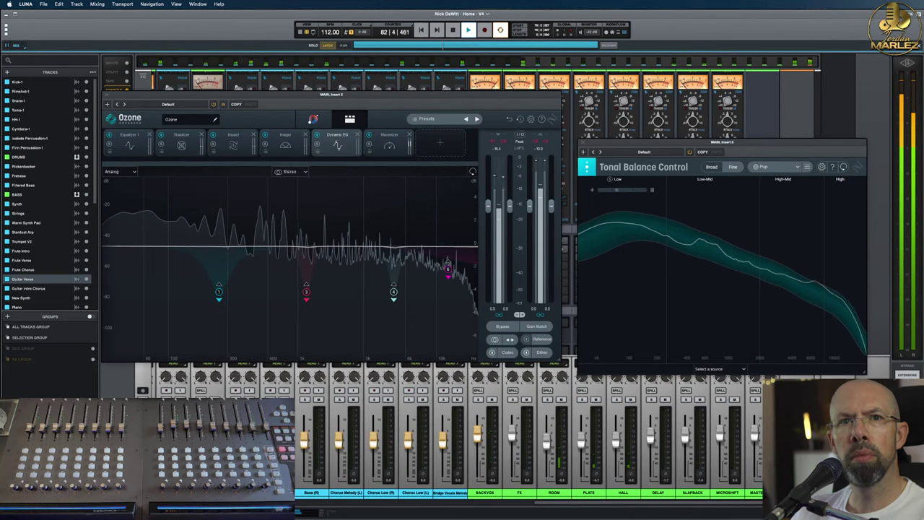
{"action": "key", "text": "space"}
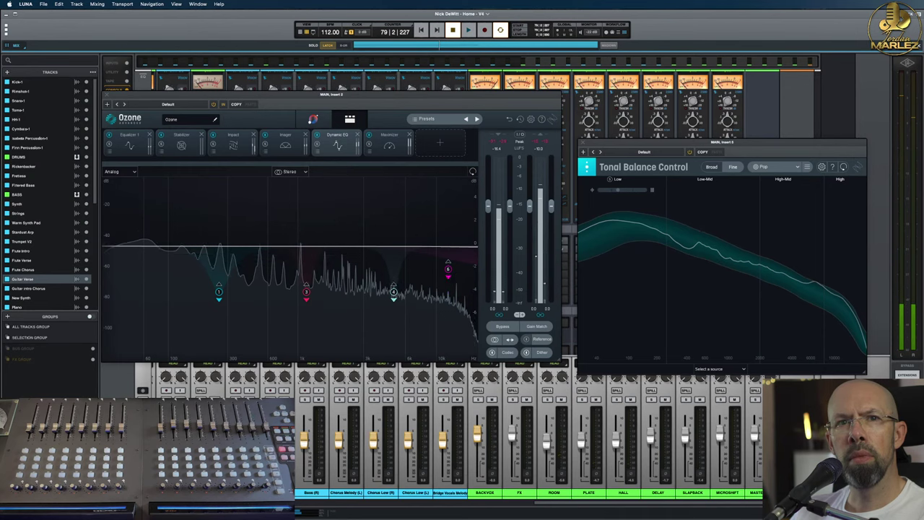
Step: Switch to the YouTube live chat in Firefox and send the message "Is it still the case?"
{"action": "key", "text": "super+Tab"}
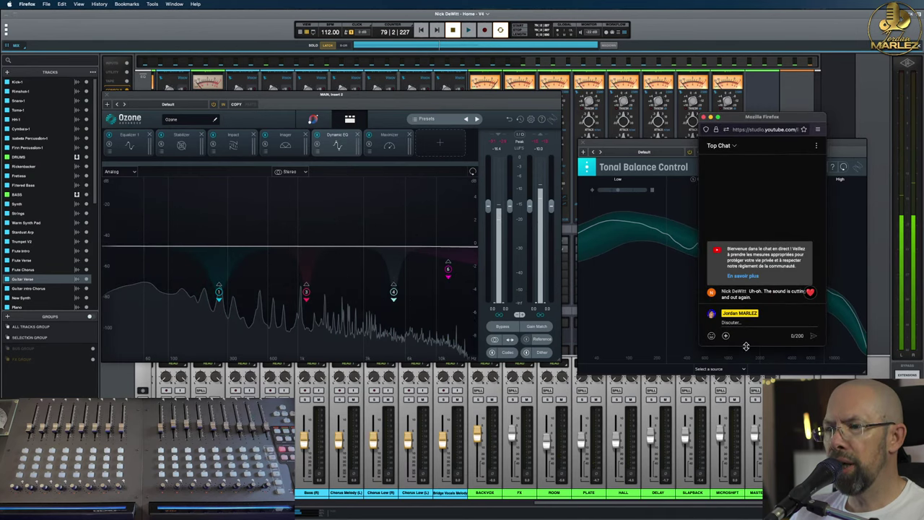
{"action": "left_click", "coordinate": [737, 323]}
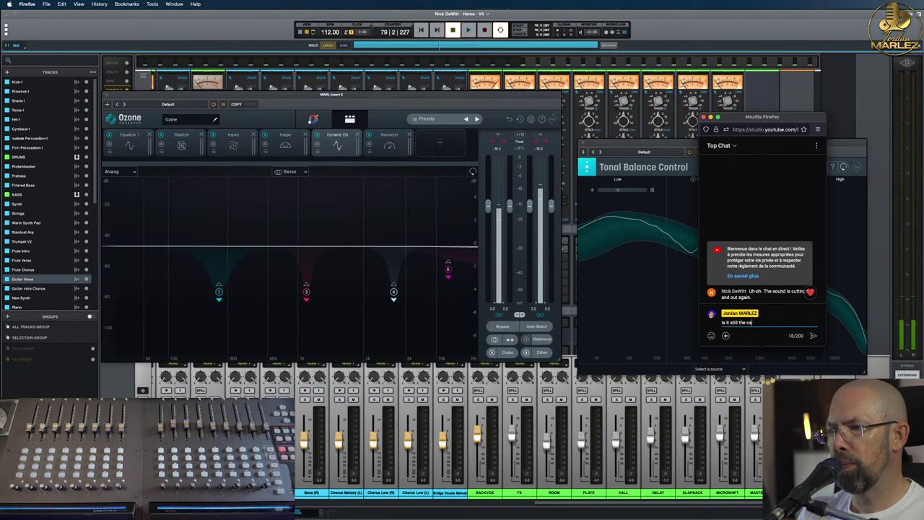
{"action": "type", "text": "Is it still the case?"}
{"action": "key", "text": "Return"}
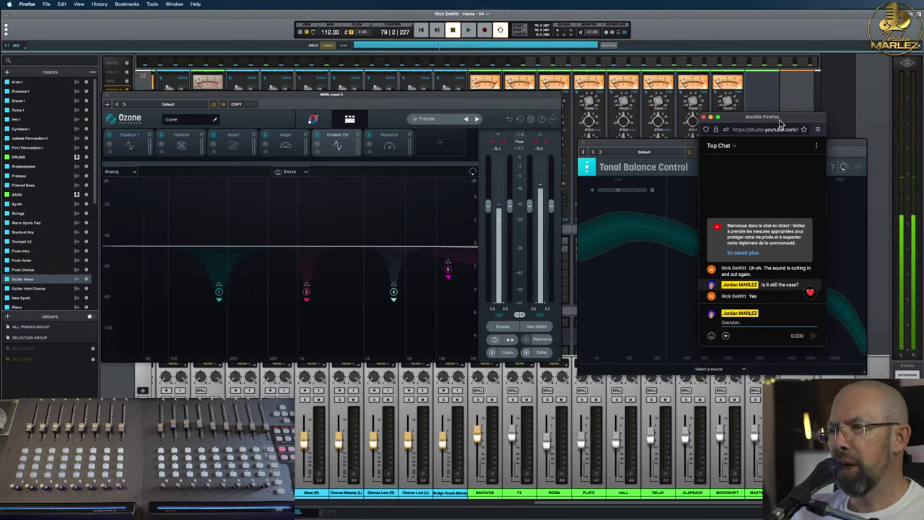
Step: Move the chat window lower and send messages announcing a restart and asking whether everything was broken from the beginning
{"action": "left_click_drag", "start_coordinate": [780, 121], "coordinate": [797, 176]}
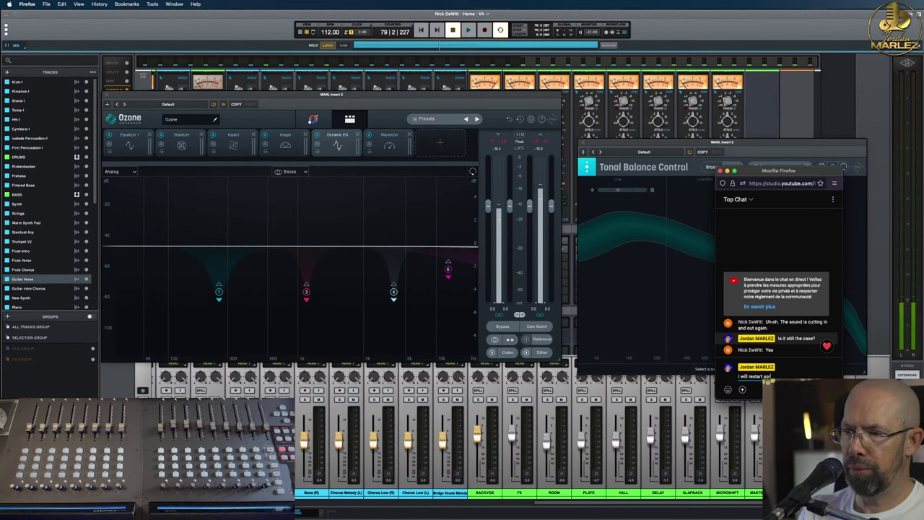
{"action": "key", "text": "Return"}
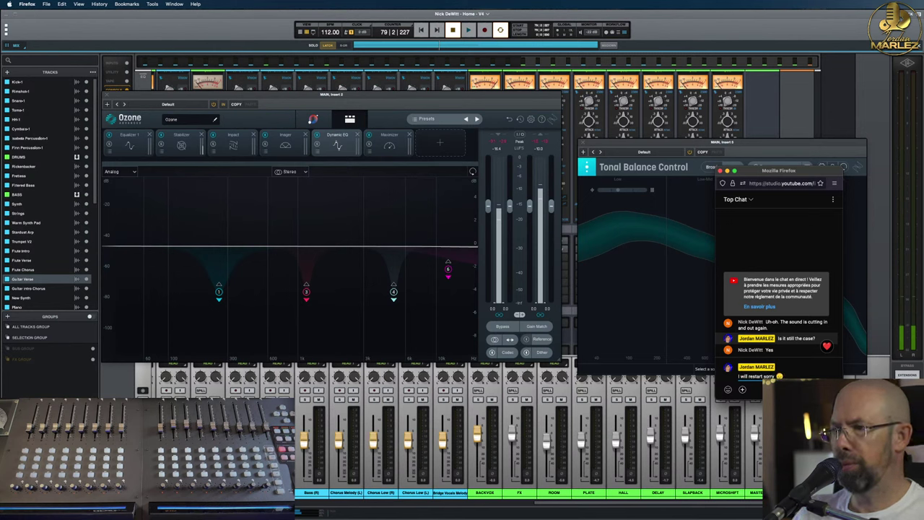
{"action": "key", "text": "Return"}
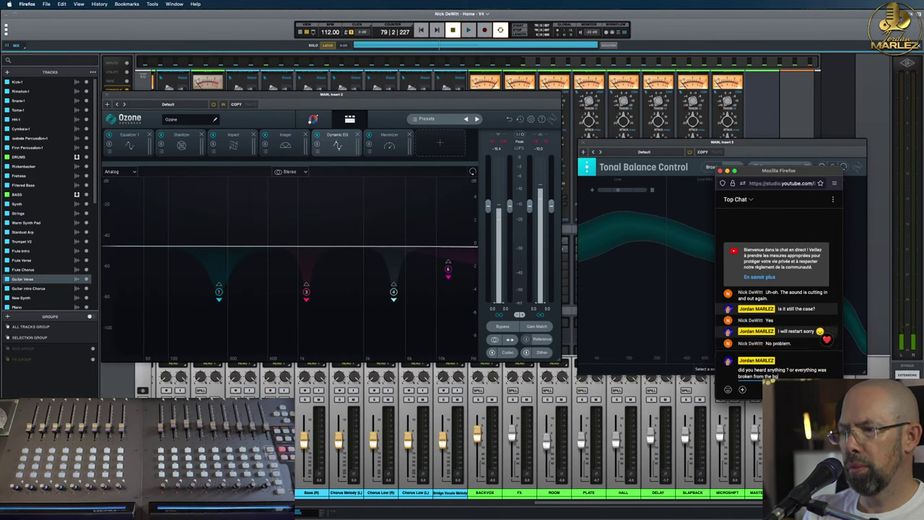
{"action": "key", "text": "Return"}
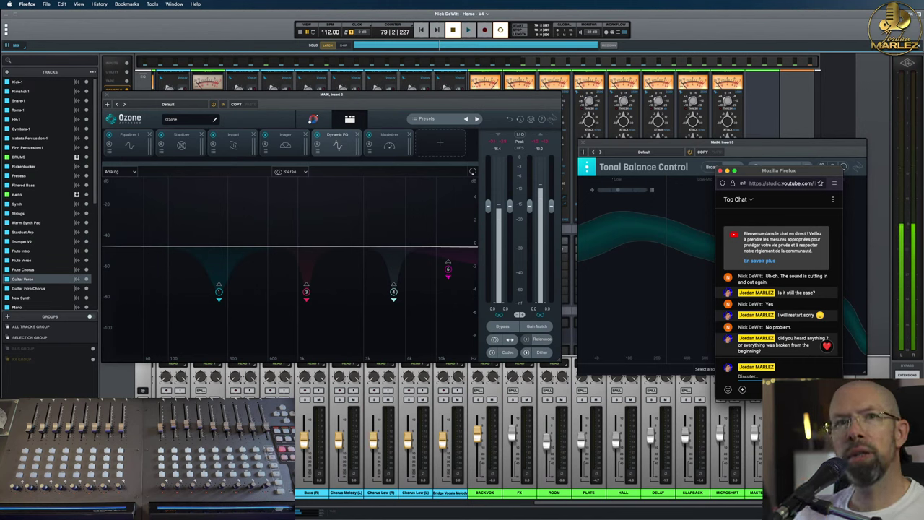
{"action": "left_click", "coordinate": [238, 137]}
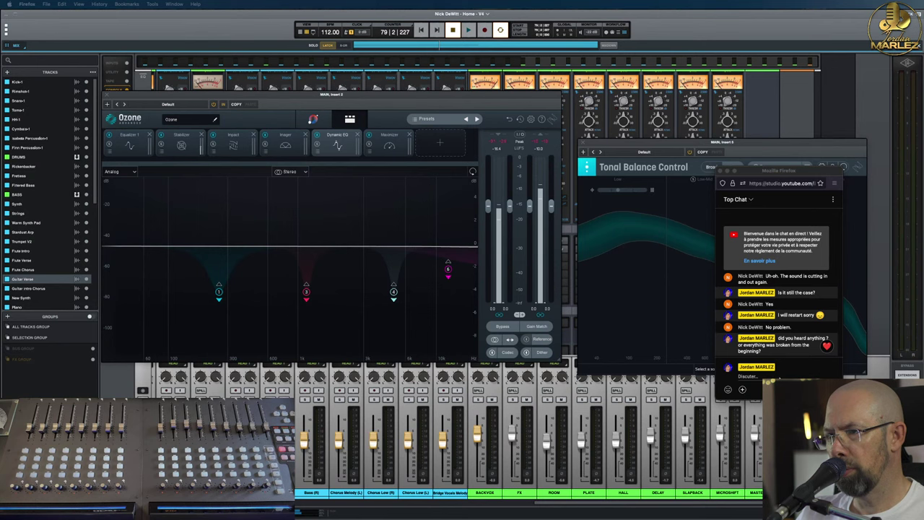
{"action": "left_click", "coordinate": [765, 376]}
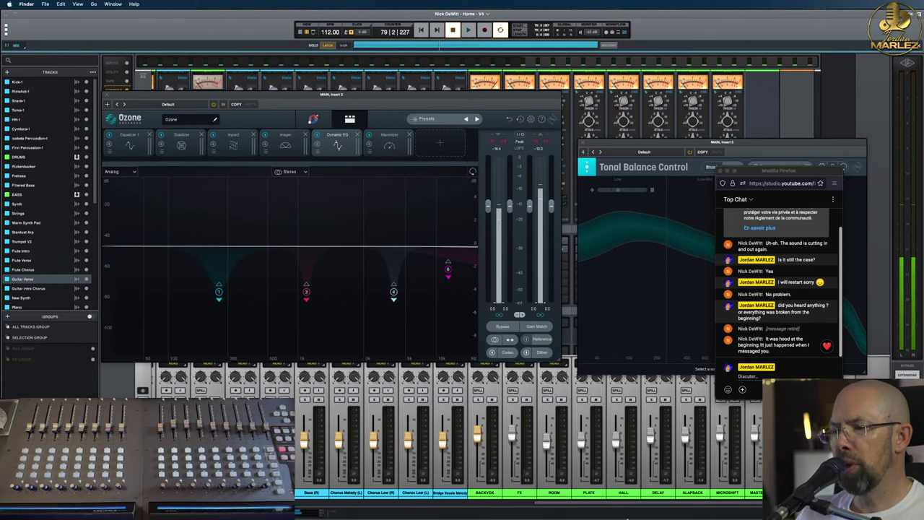
{"action": "mouse_move", "coordinate": [627, 498]}
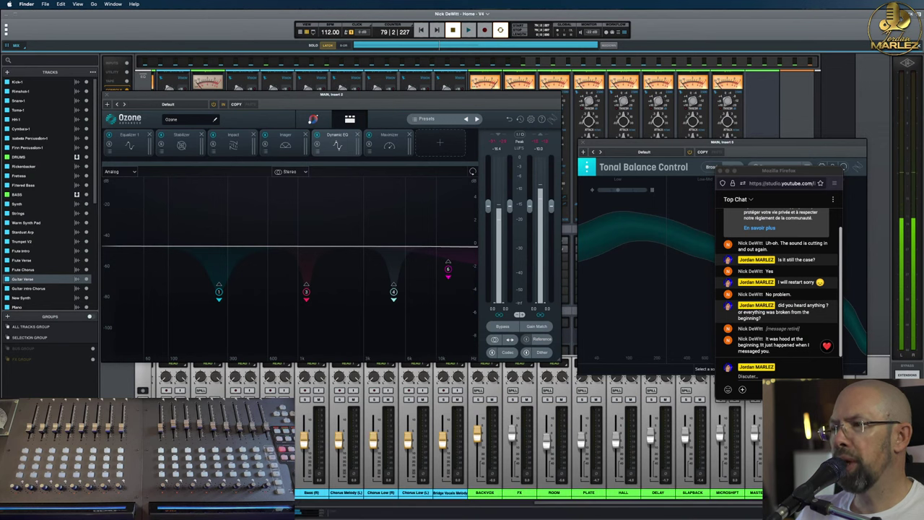